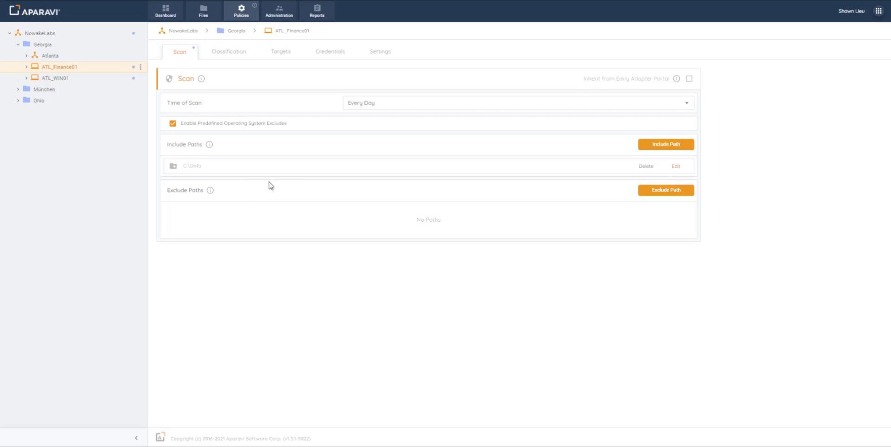
# Review the predefined classifications in the United States - Finance group for ATL_Finance01, leaving the classification policy unedited
pyautogui.click(232, 53)
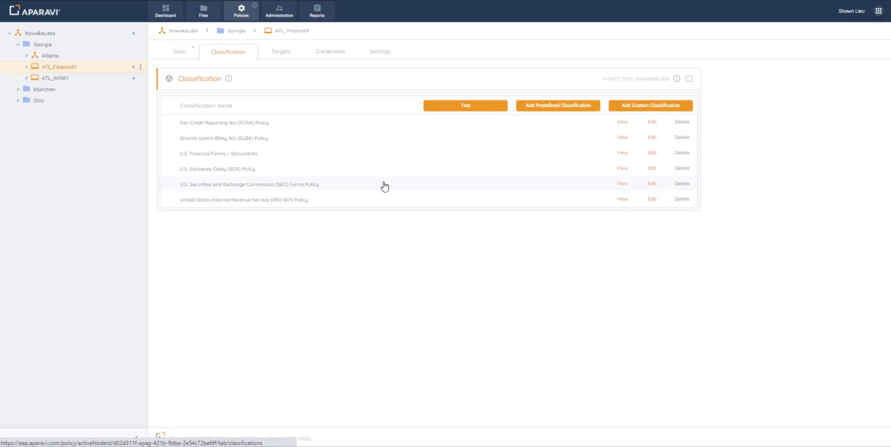
pyautogui.click(551, 113)
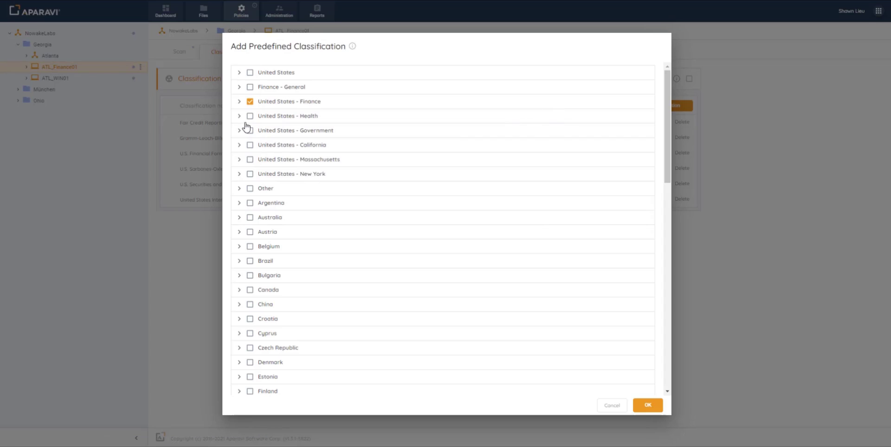
pyautogui.click(239, 103)
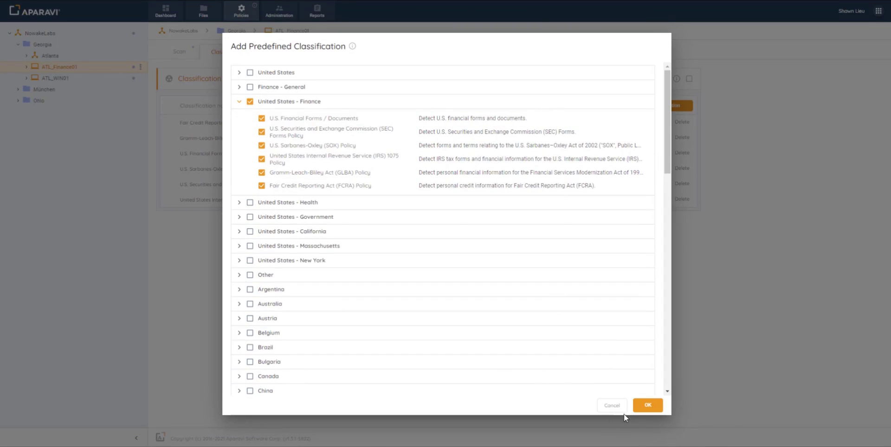
pyautogui.click(614, 409)
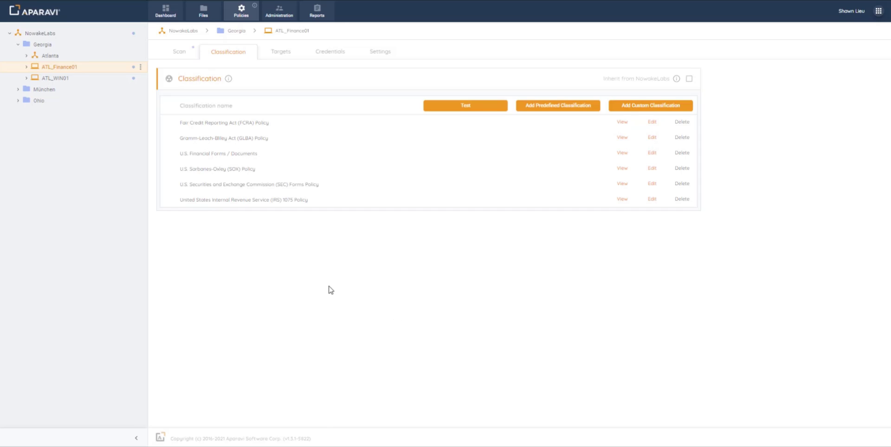
# Look up the files belonging to the first data owner on the ATL_Finance01 dashboard, then close the lookup
pyautogui.click(170, 17)
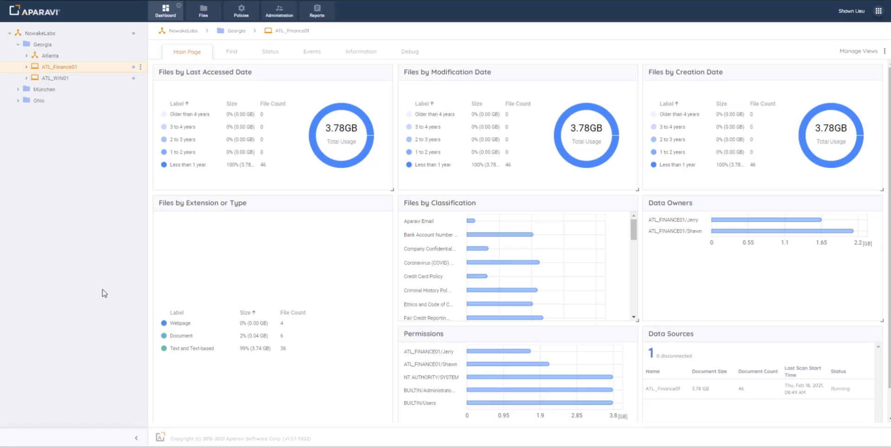
pyautogui.moveTo(273, 76)
pyautogui.mouseDown()
pyautogui.moveTo(522, 82)
pyautogui.moveTo(282, 86)
pyautogui.mouseUp()
pyautogui.click(736, 225)
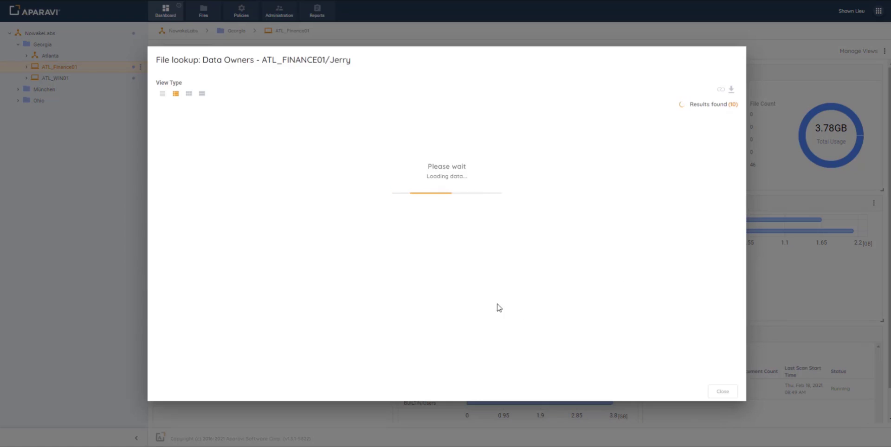
pyautogui.click(720, 395)
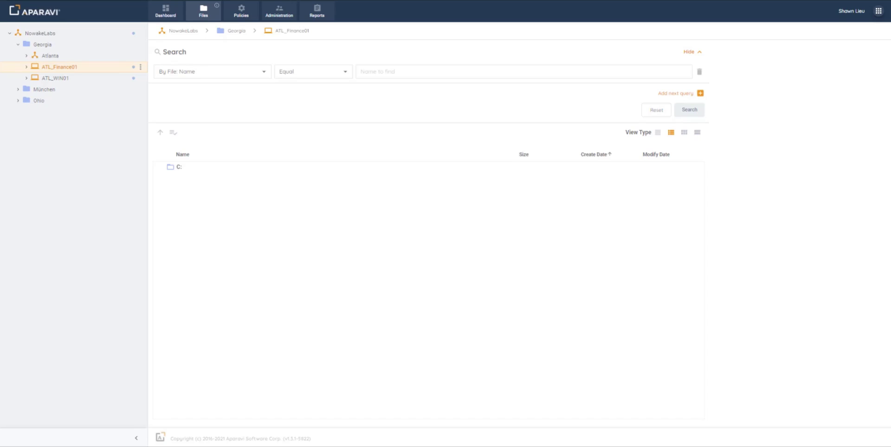
# Search the ATL_Finance01 files for those whose classification contains U.S. Financial Forms / Documents
pyautogui.click(263, 75)
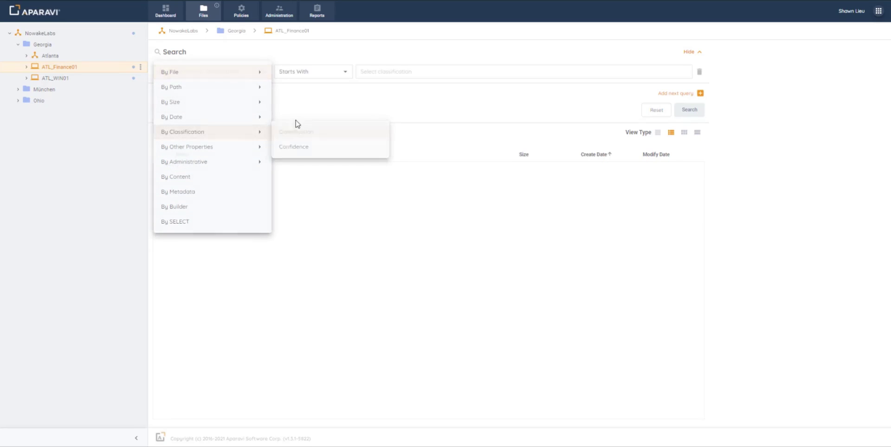
pyautogui.click(295, 131)
pyautogui.click(324, 81)
pyautogui.click(308, 99)
pyautogui.click(364, 71)
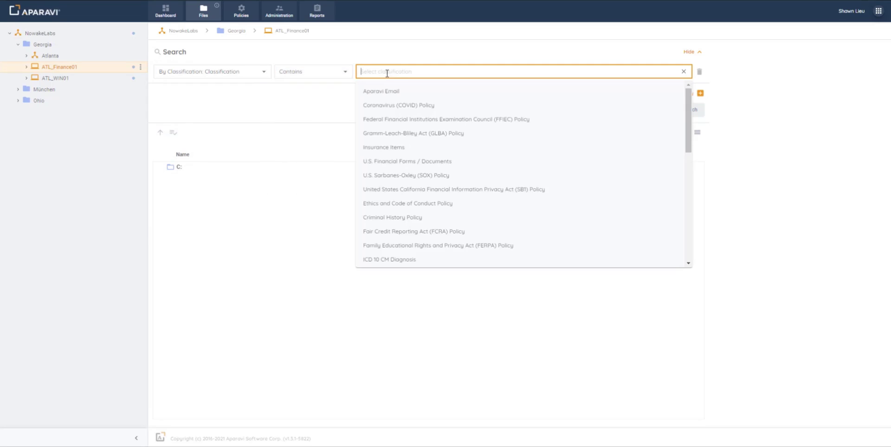
pyautogui.click(379, 161)
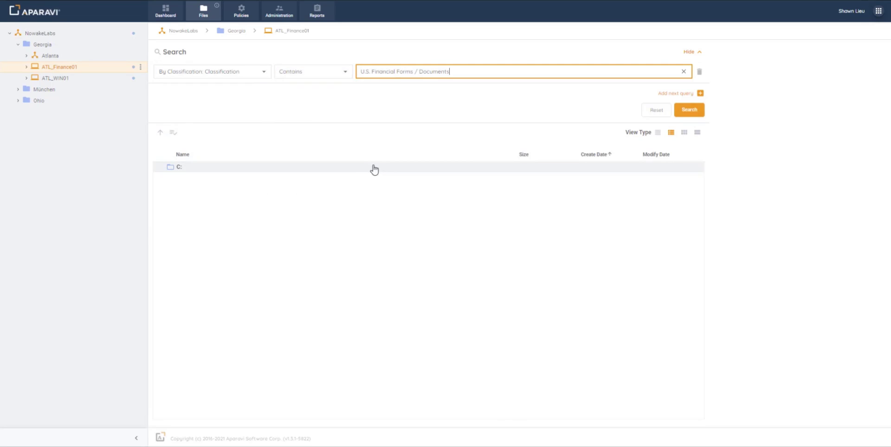
pyautogui.click(690, 111)
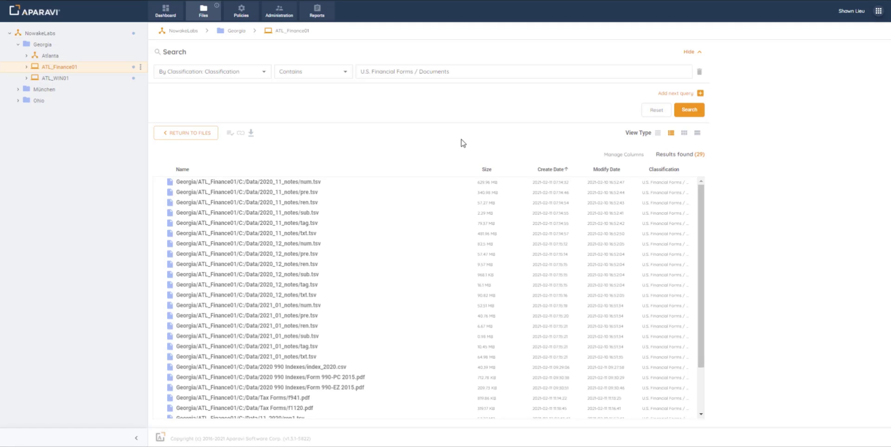
# Narrow the file search with a second query by content, Any of these words, using the person's first name
pyautogui.click(683, 97)
pyautogui.click(268, 99)
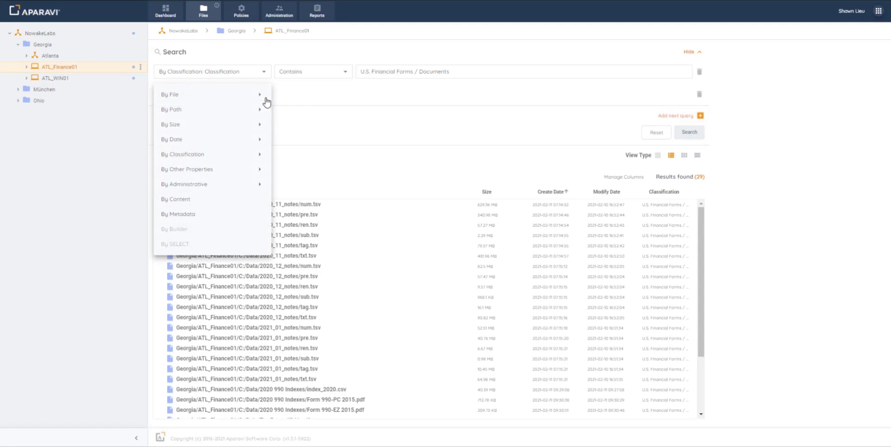
pyautogui.click(207, 199)
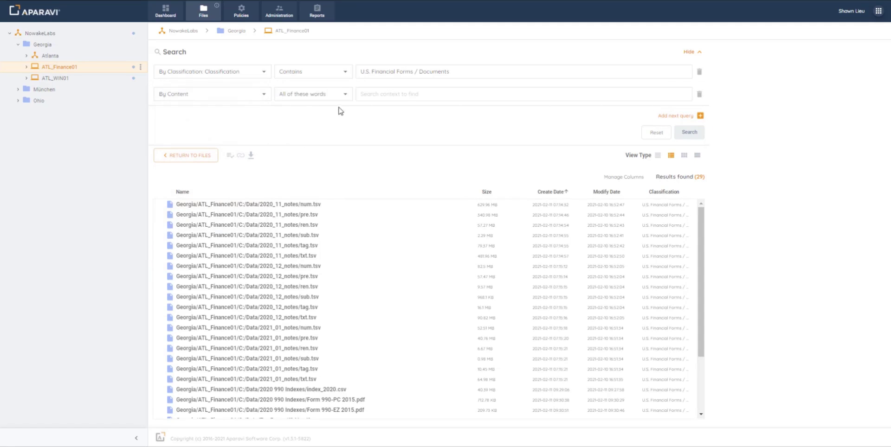
pyautogui.click(343, 95)
pyautogui.click(320, 122)
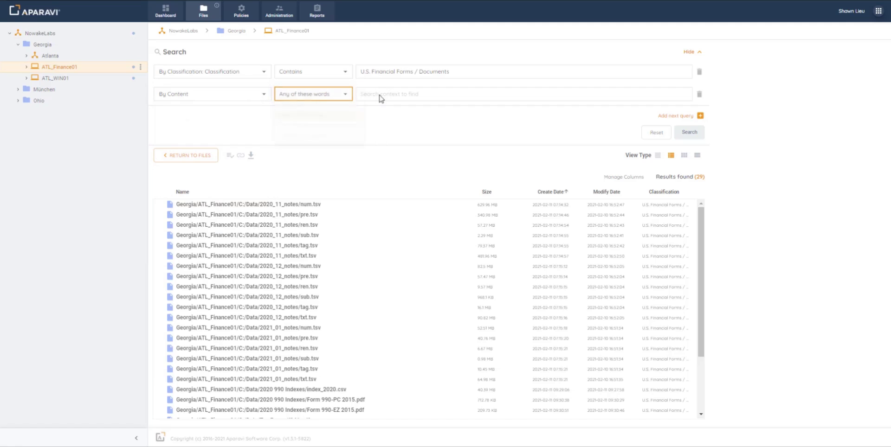
pyautogui.click(382, 95)
pyautogui.click(376, 110)
pyautogui.click(690, 133)
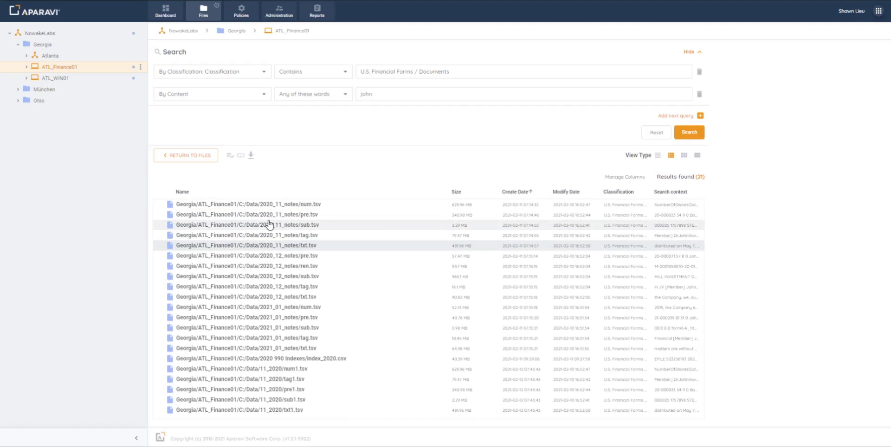
# Show the details of the selected 2020_11_notes/txt.tsv file and view the export options for the search results
pyautogui.click(230, 157)
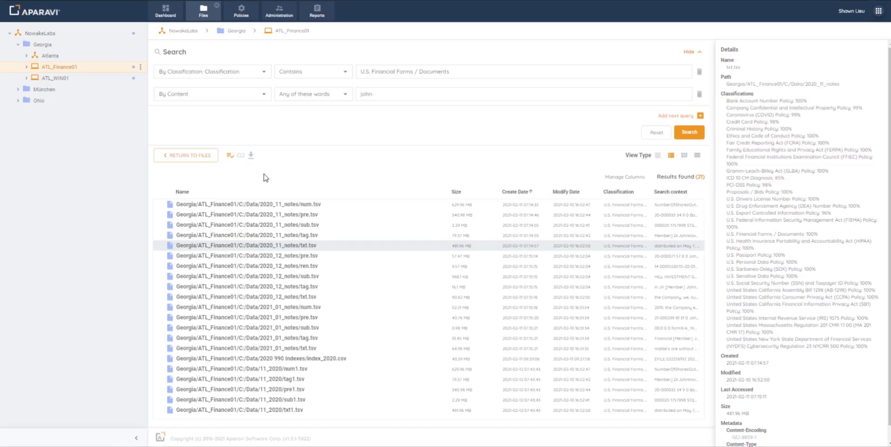
pyautogui.click(251, 156)
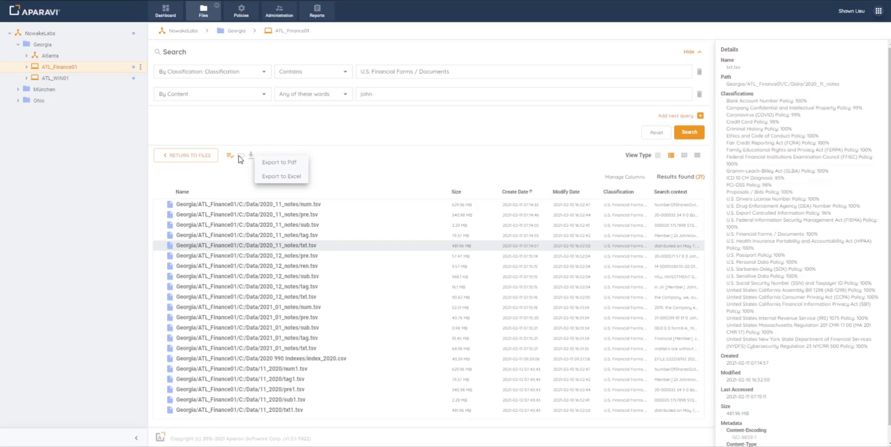
pyautogui.click(240, 157)
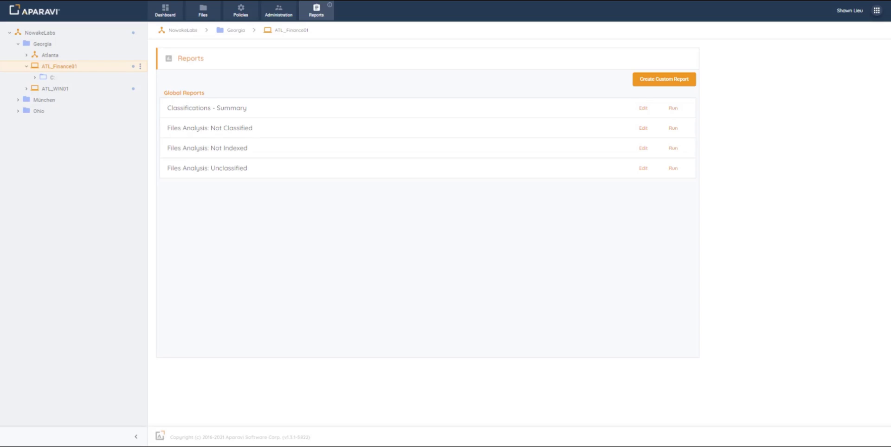
# Create a custom report with a query for classification containing U.S. Financial Forms / Documents
pyautogui.click(656, 81)
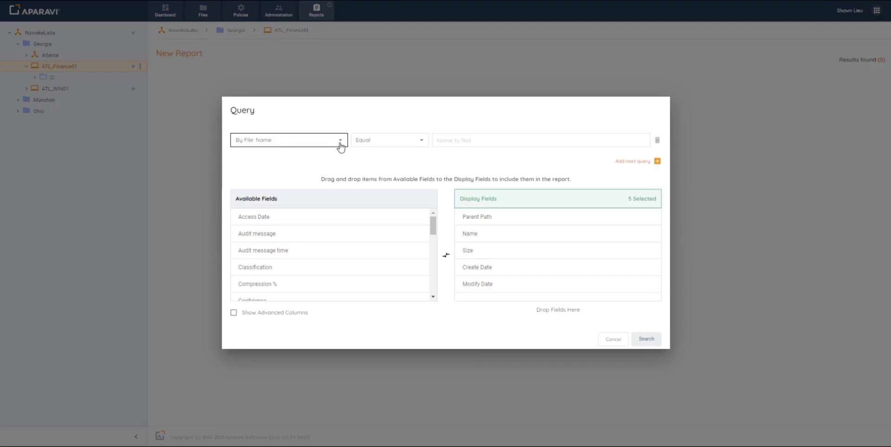
pyautogui.click(341, 142)
pyautogui.moveTo(274, 201)
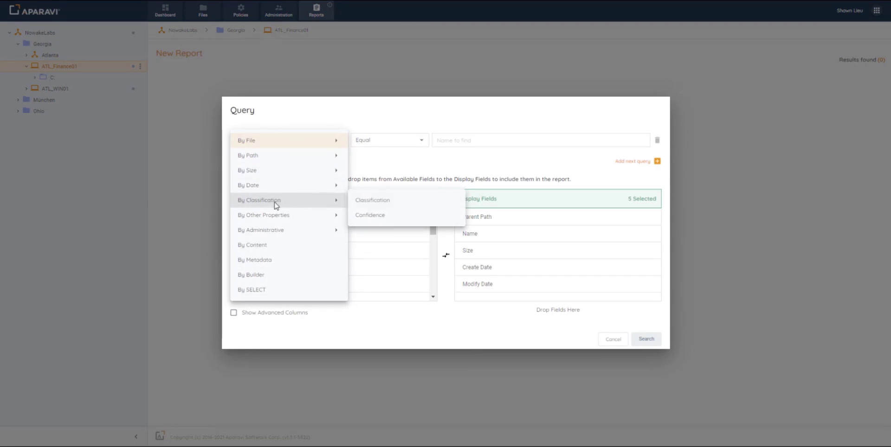
pyautogui.click(372, 204)
pyautogui.click(408, 144)
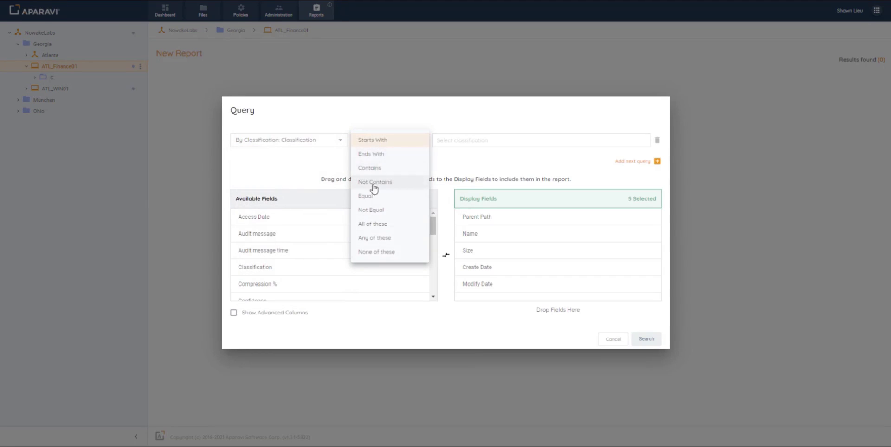
pyautogui.click(376, 169)
pyautogui.click(456, 144)
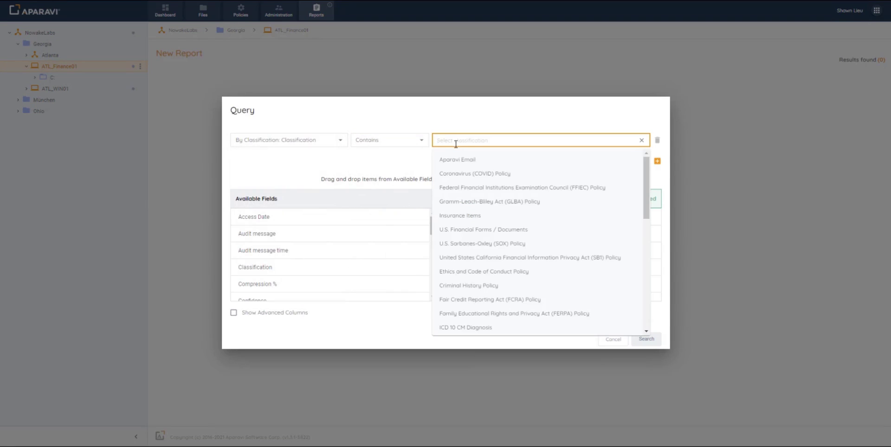
pyautogui.click(447, 230)
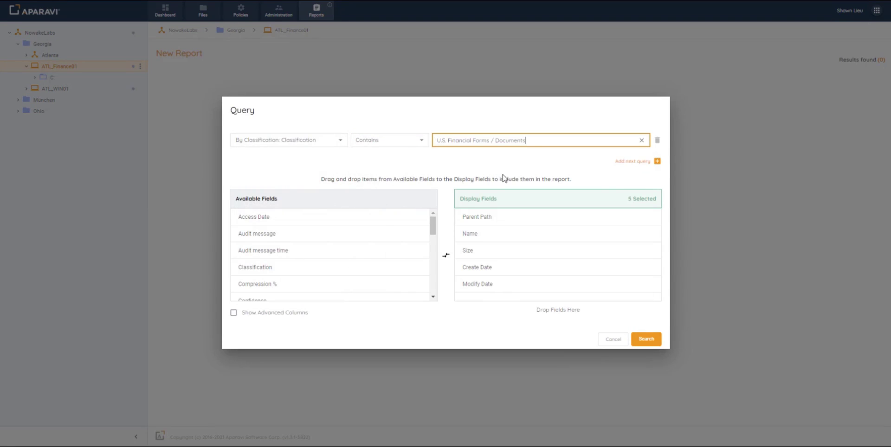
# Add a second report query by content, matching Any of these words with the person's first name
pyautogui.click(645, 166)
pyautogui.click(343, 154)
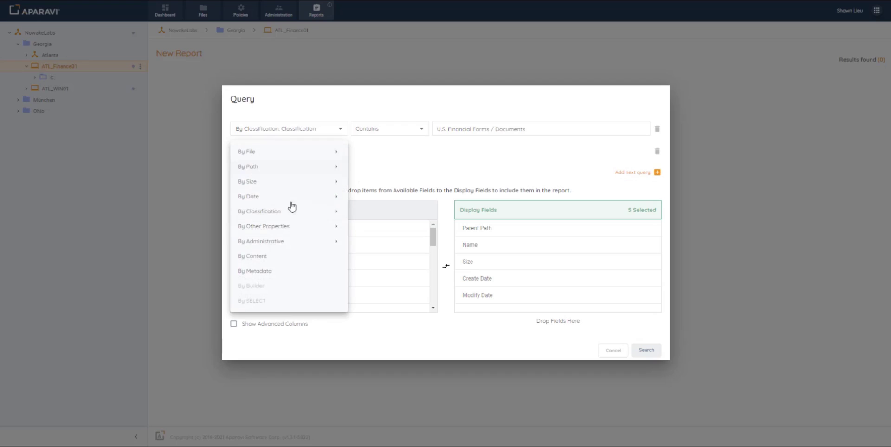
pyautogui.click(258, 256)
pyautogui.click(408, 152)
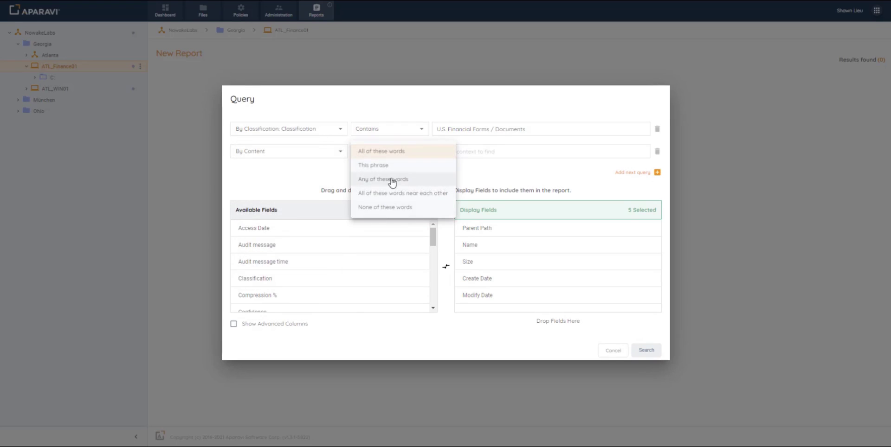
pyautogui.click(392, 180)
pyautogui.click(451, 151)
pyautogui.write('john')
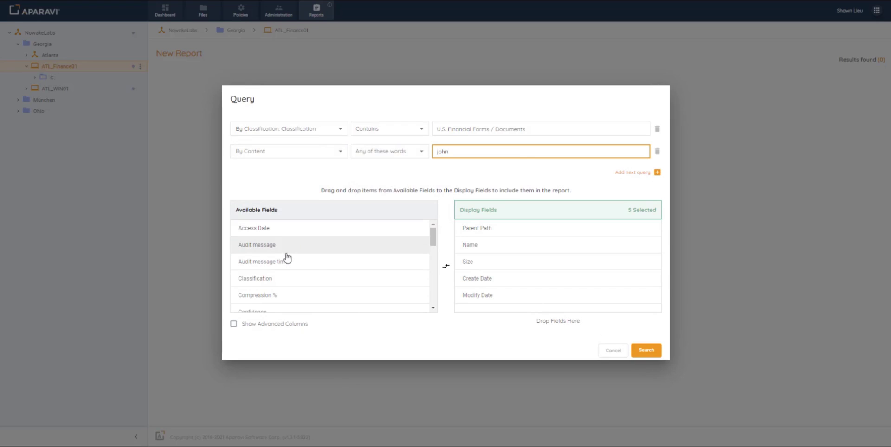
# Add Classification to the report's display fields after Size and run the report query
pyautogui.moveTo(279, 279); pyautogui.dragTo(517, 281)
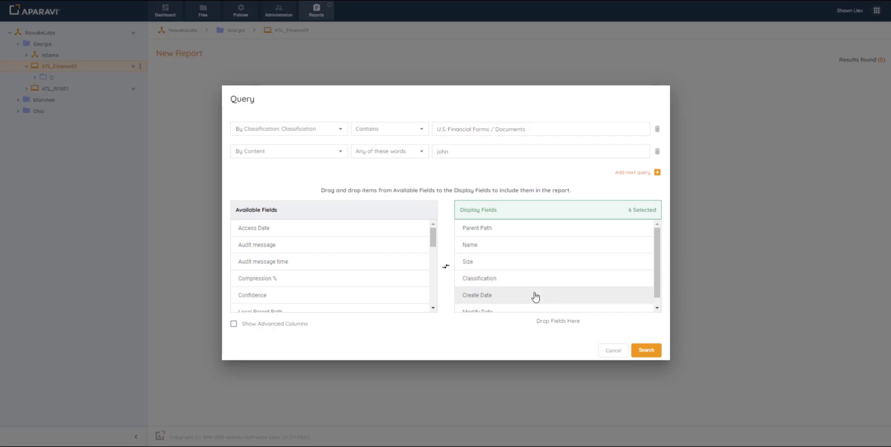
pyautogui.click(644, 352)
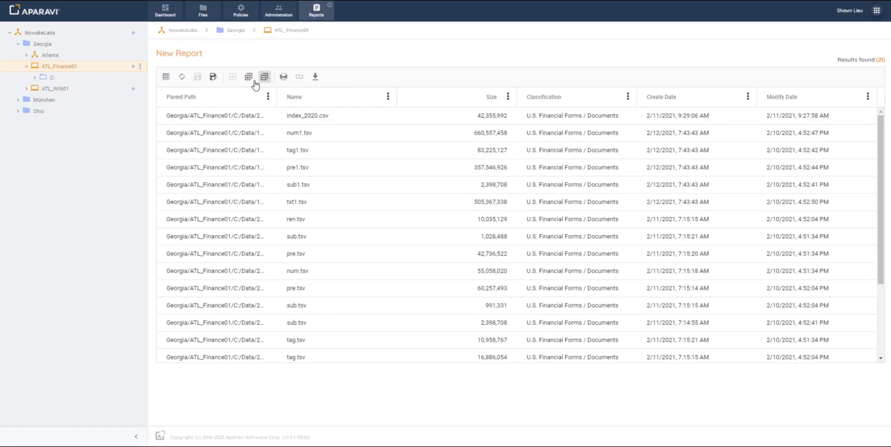
# Save the report under a name made of "IRS 1075 for" followed by the person's first name
pyautogui.click(214, 78)
pyautogui.click(452, 210)
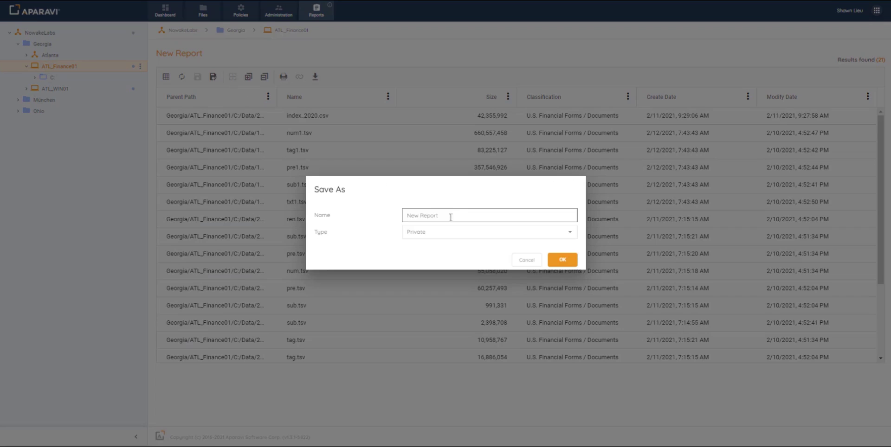
pyautogui.hotkey('ctrl', 'a')
pyautogui.write('IRS')
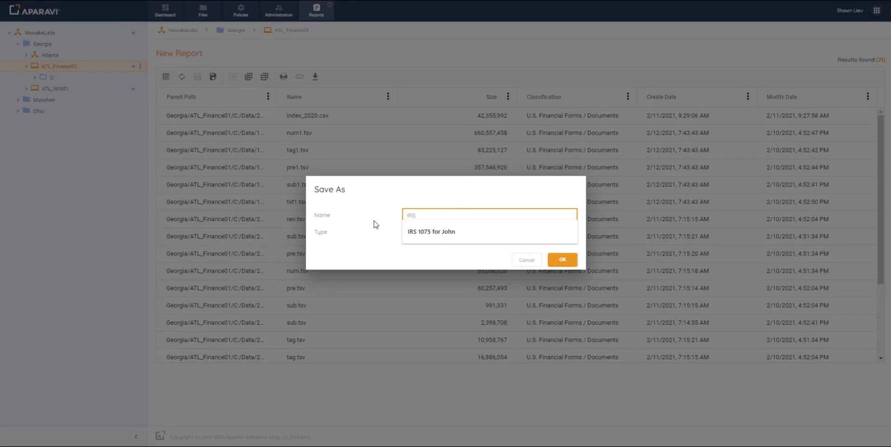
pyautogui.press('Down')
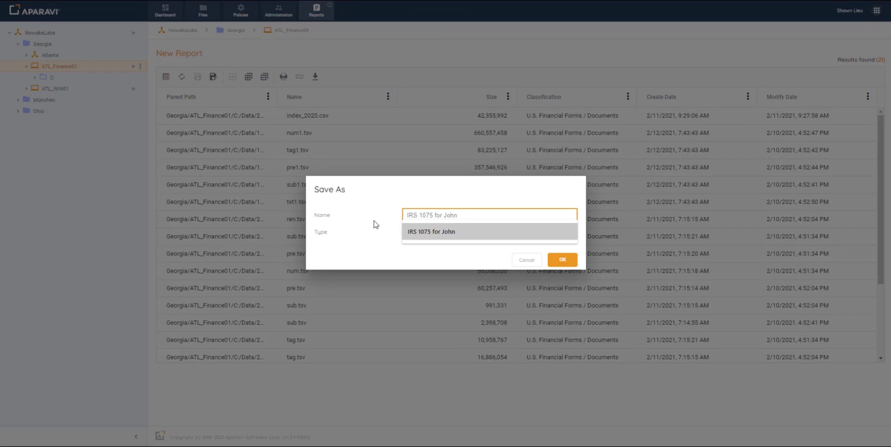
pyautogui.press('Return')
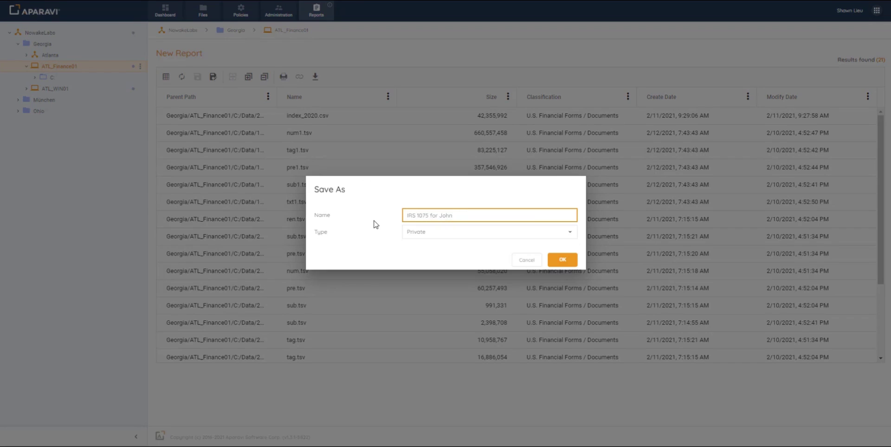
pyautogui.click(560, 259)
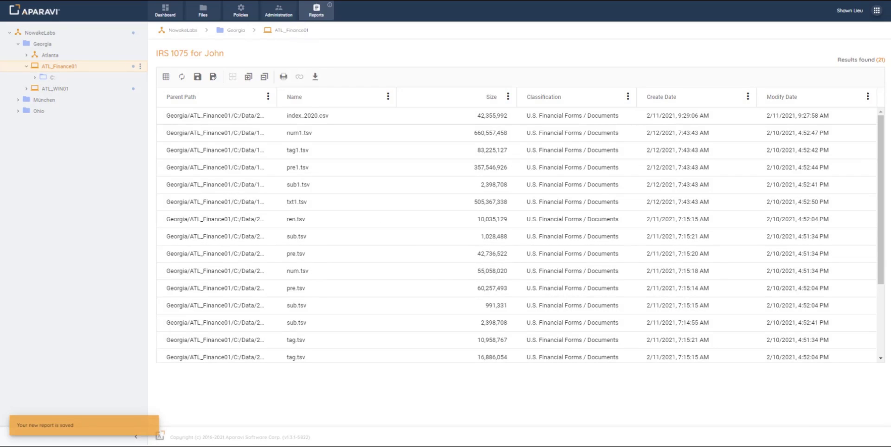